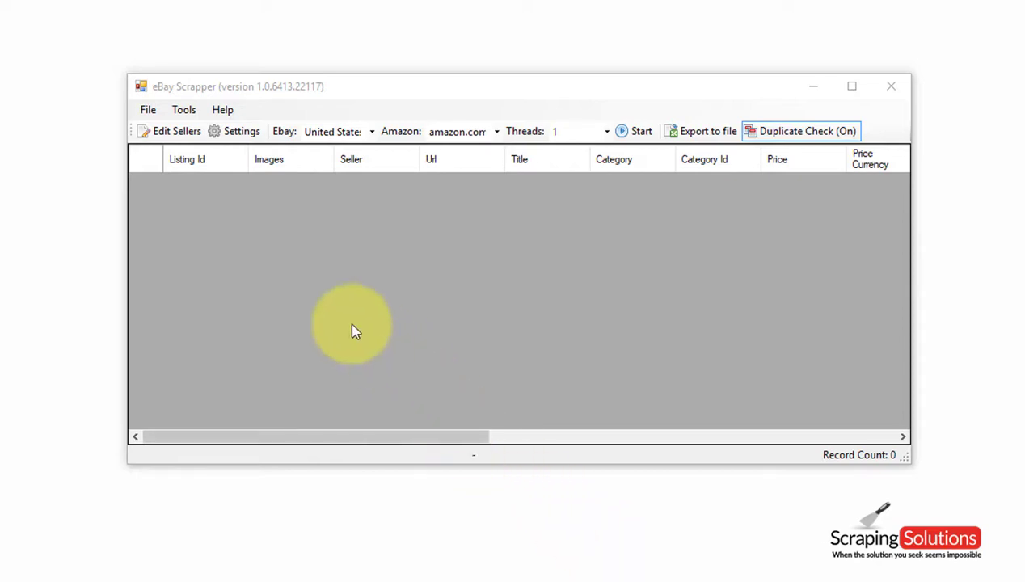
left_click(184, 135)
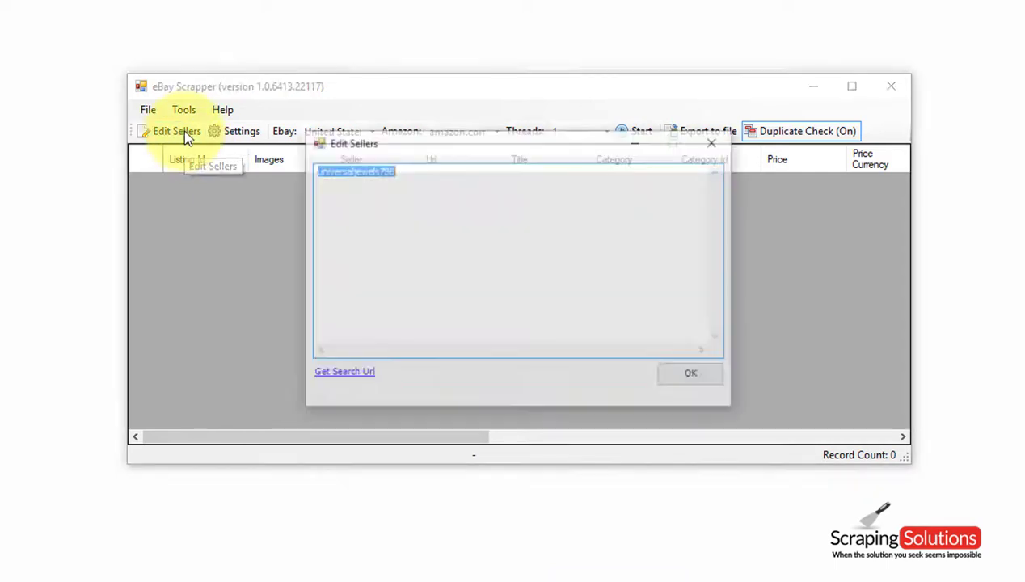
left_click(402, 171)
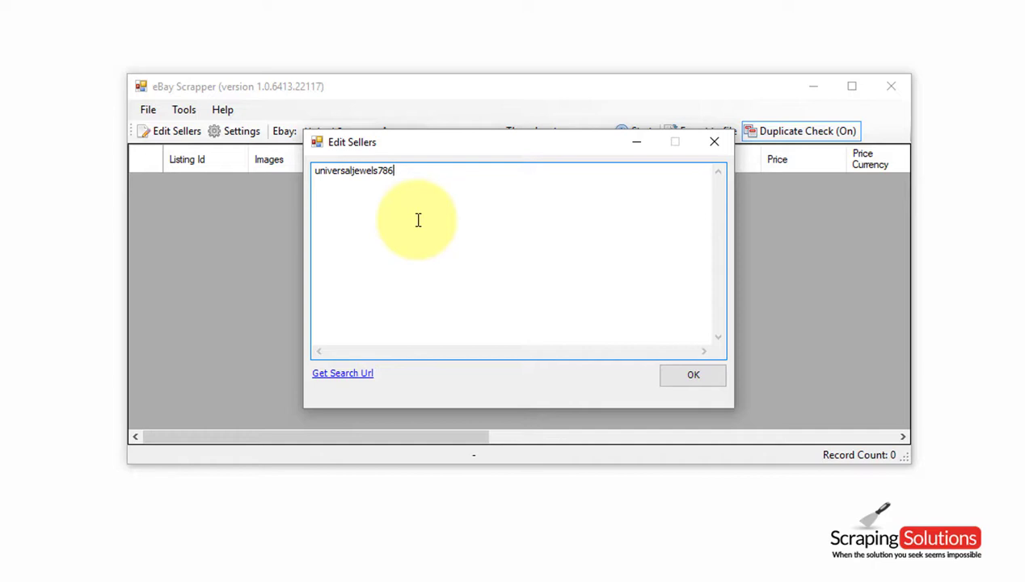
left_click(359, 377)
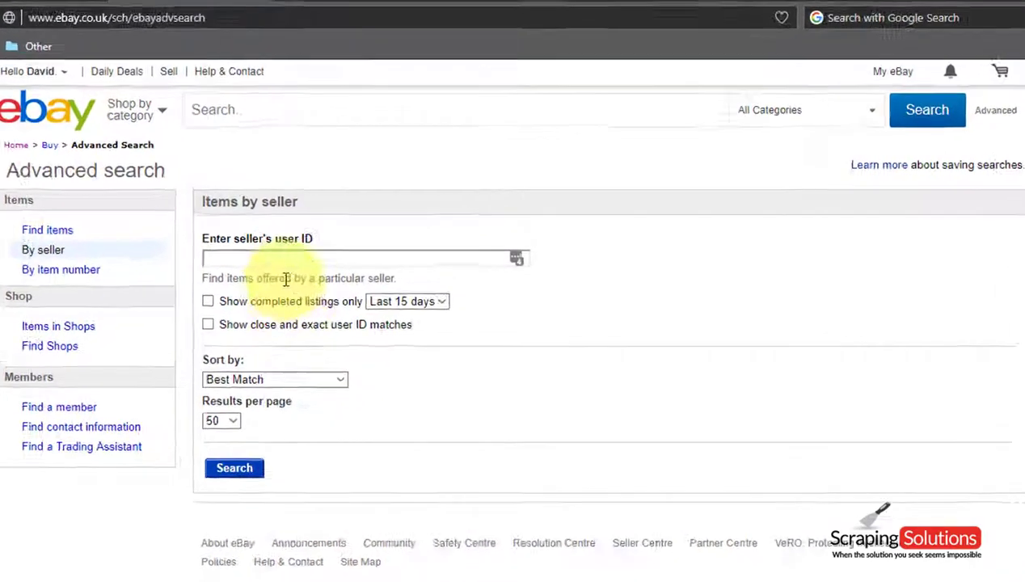
left_click(280, 254)
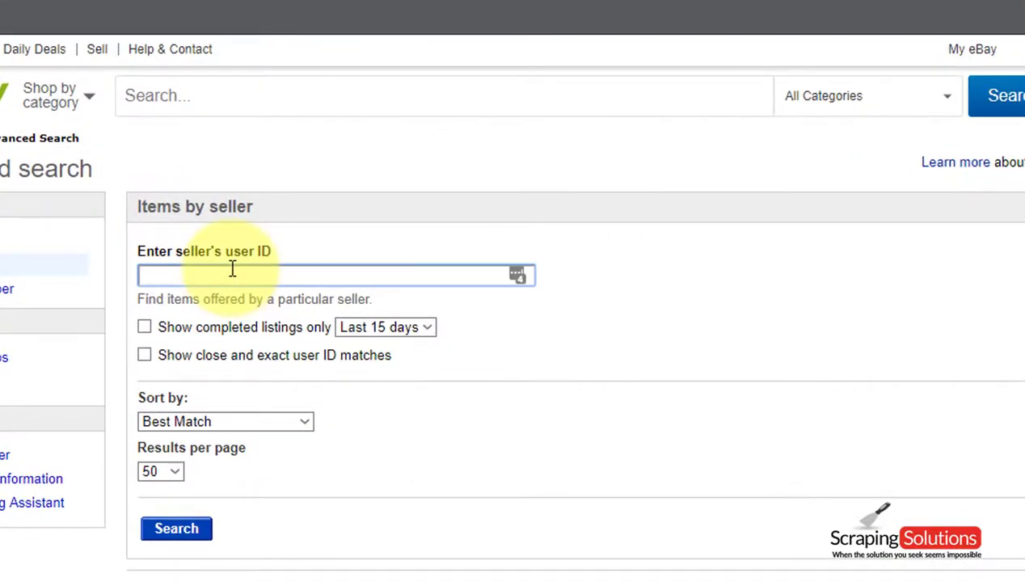
type("sustuu")
left_click(195, 529)
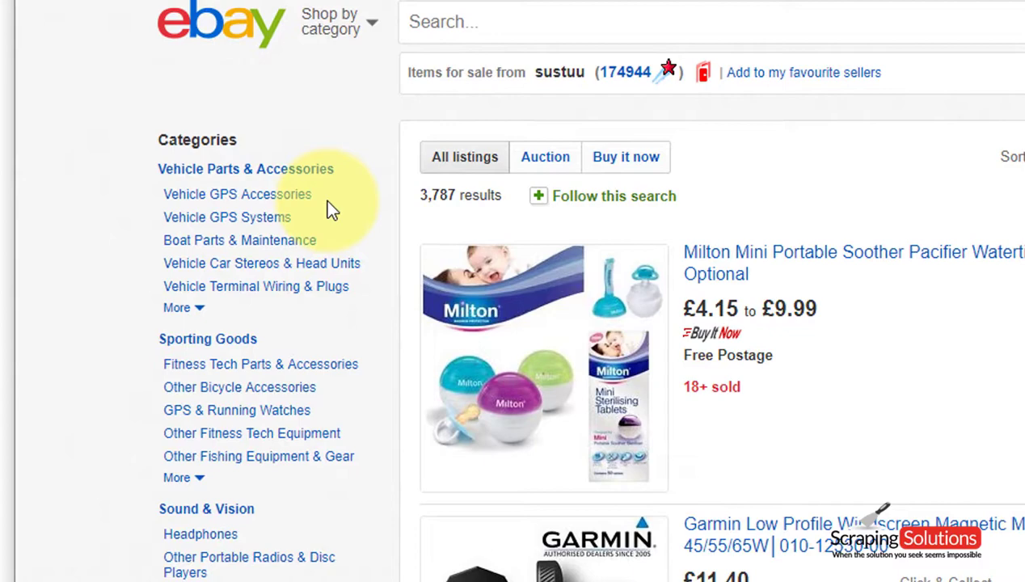
Narrow the seller's items to Fitness Tech Parts & Accessories and copy the address of the results page
left_click(297, 366)
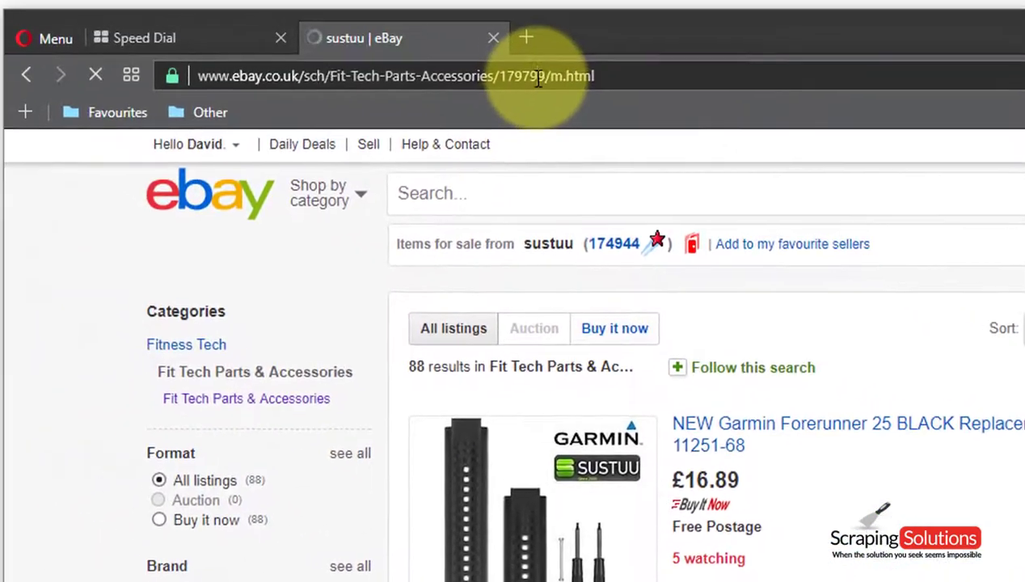
left_click(542, 80)
key("ctrl+c")
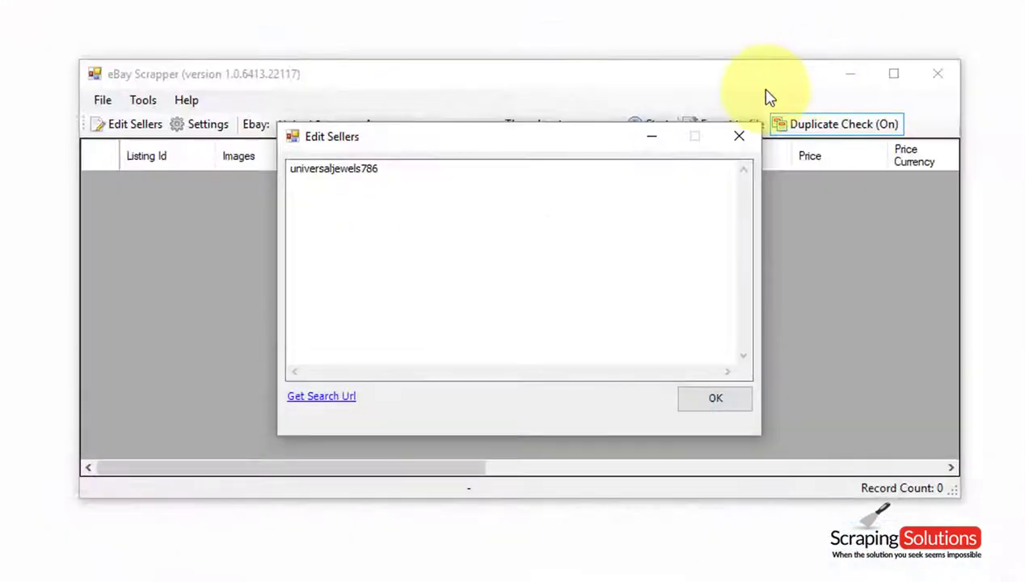
Add the copied category URL on a new line below the existing seller in the scraper's seller list and confirm
left_click(407, 177)
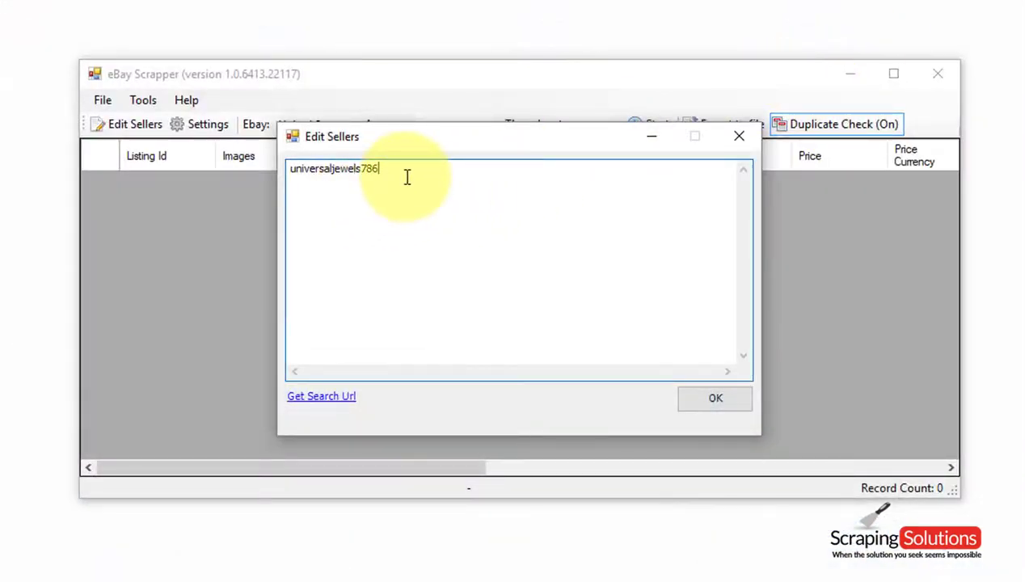
key("Return")
key("ctrl+v")
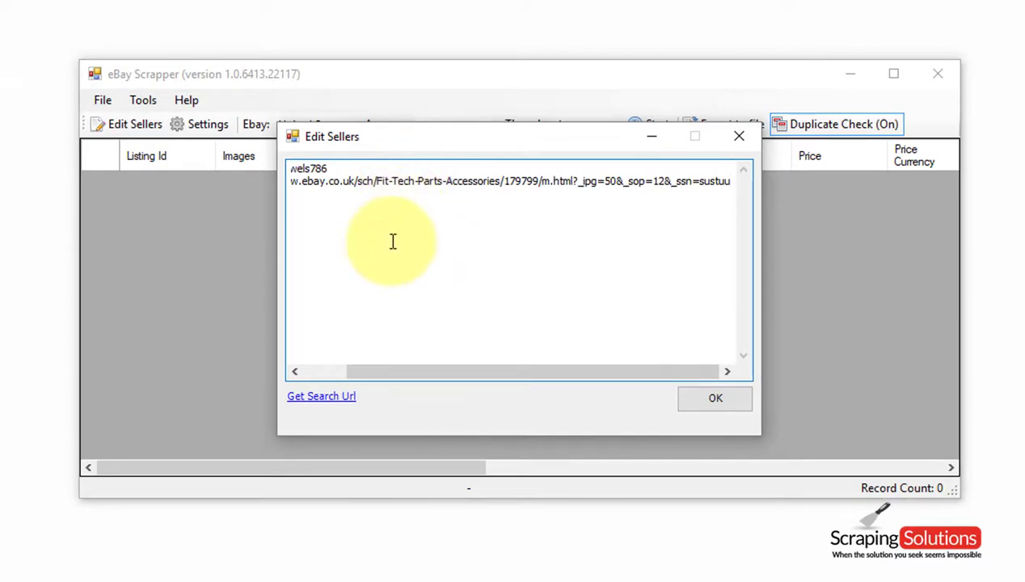
left_click(710, 411)
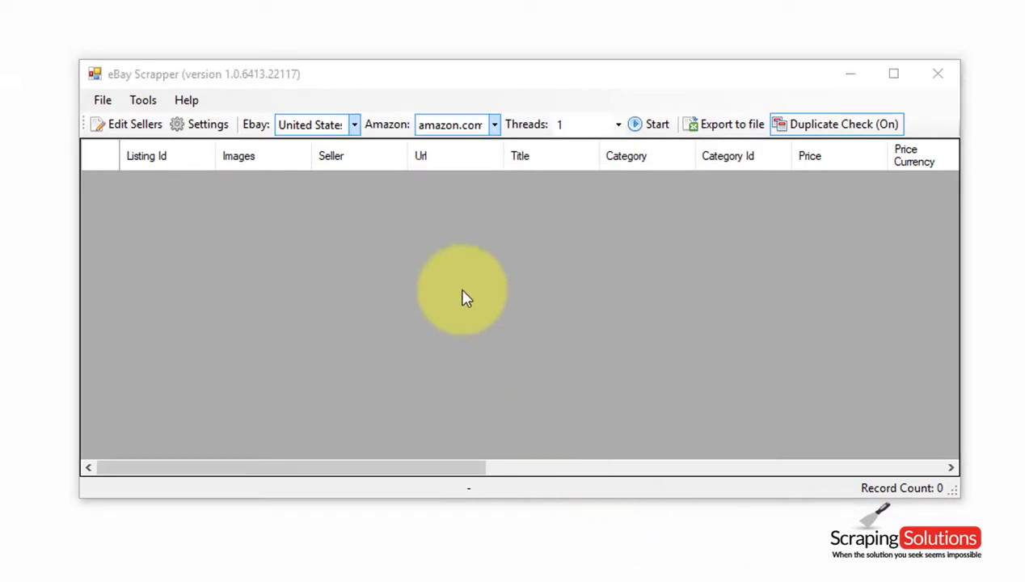
Set the eBay site to UK and the Amazon site to amazon.co.uk
left_click(361, 136)
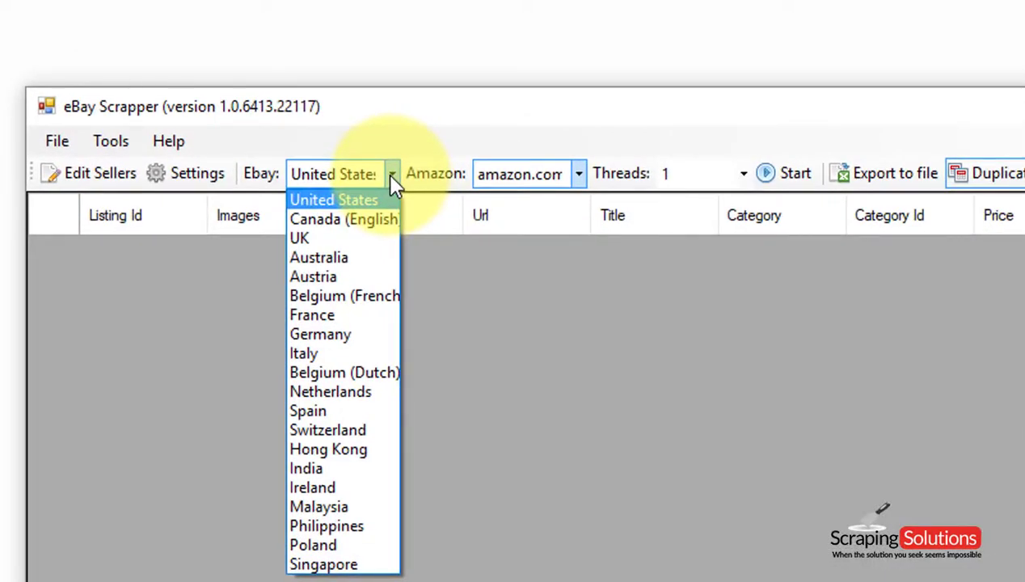
left_click(372, 240)
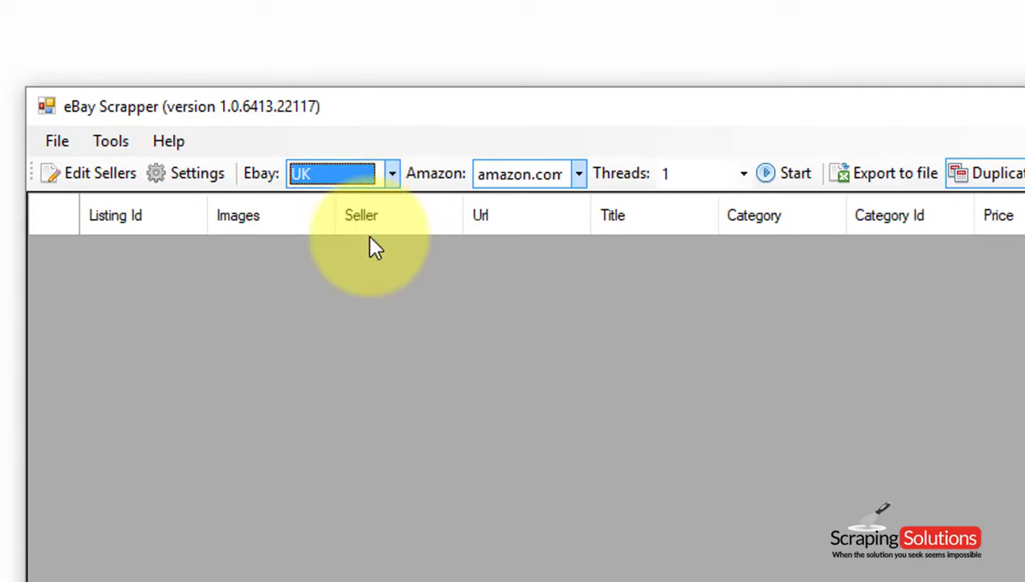
left_click(563, 183)
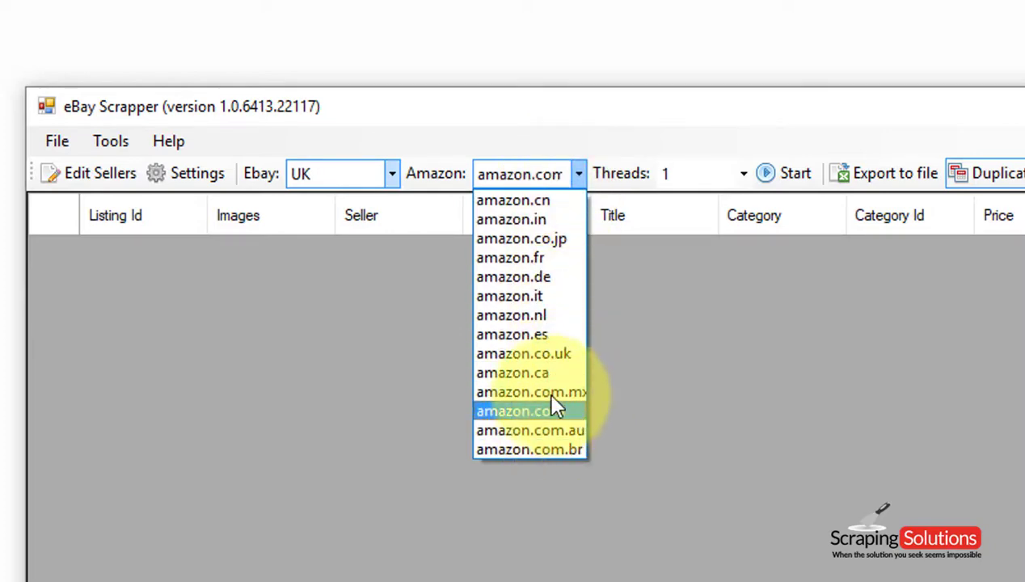
left_click(571, 352)
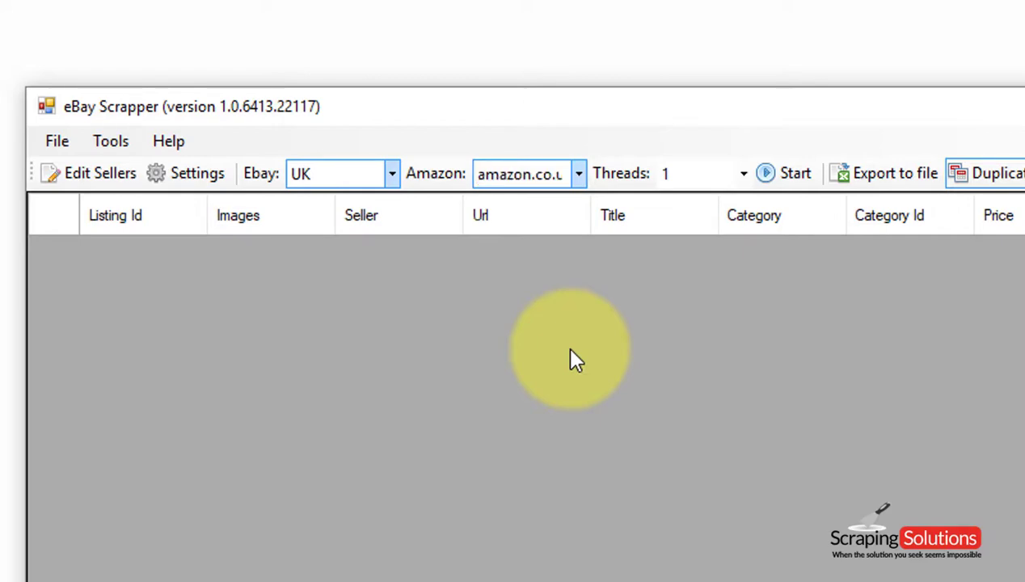
Run the scrape to collect the sellers' listings and stop it once records have been gathered
left_click(796, 175)
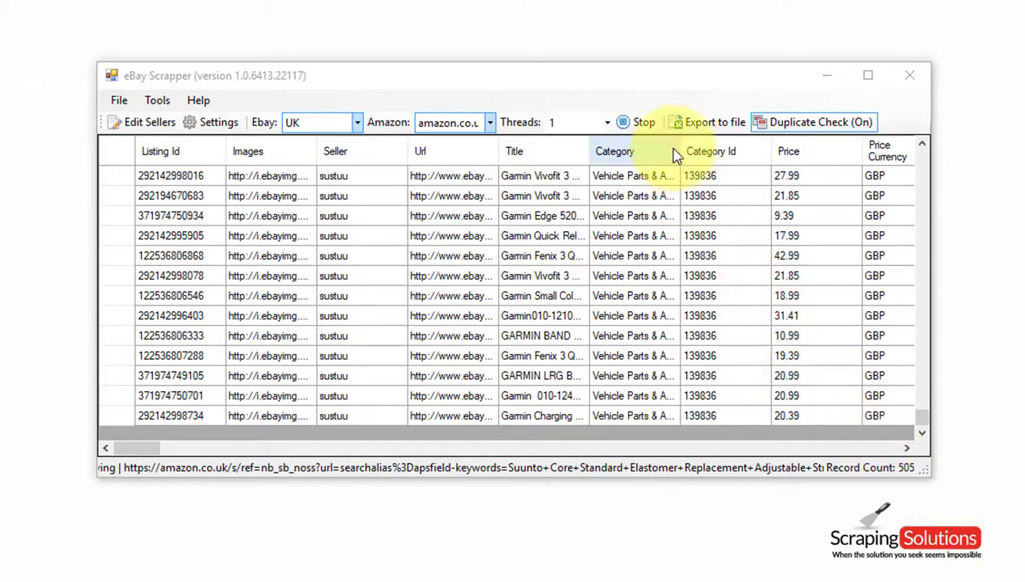
left_click(651, 125)
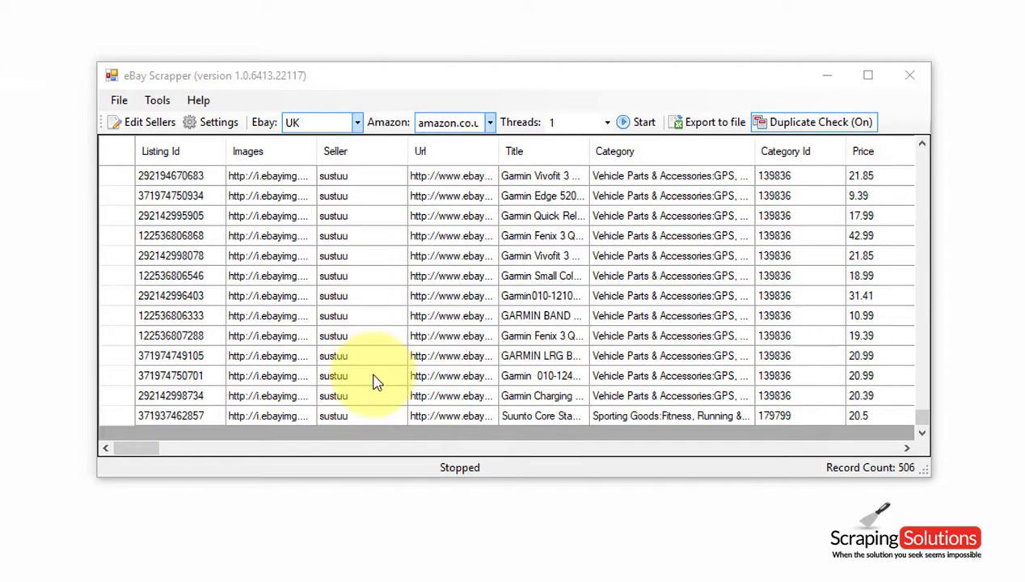
Examine the scraped records from the first row across their columns, and view the first record's eBay listing page
scroll(923, 412, "up", 7)
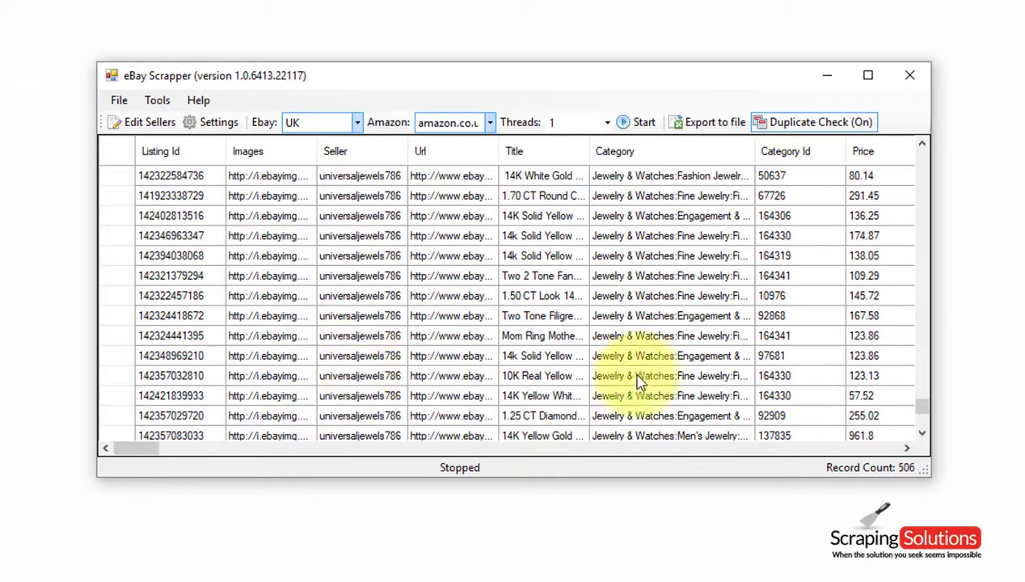
left_click_drag(918, 417, 930, 156)
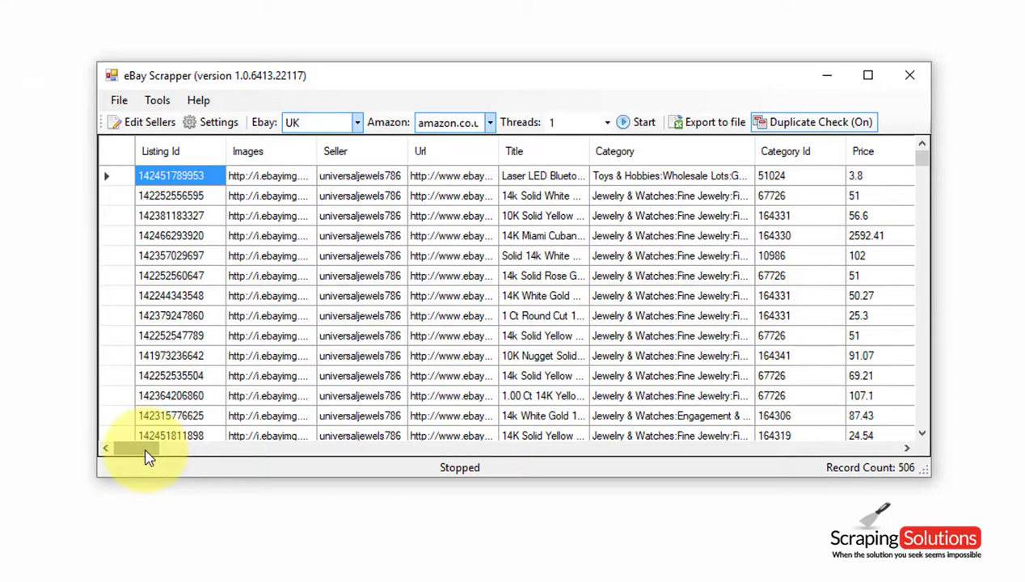
left_click_drag(148, 457, 177, 454)
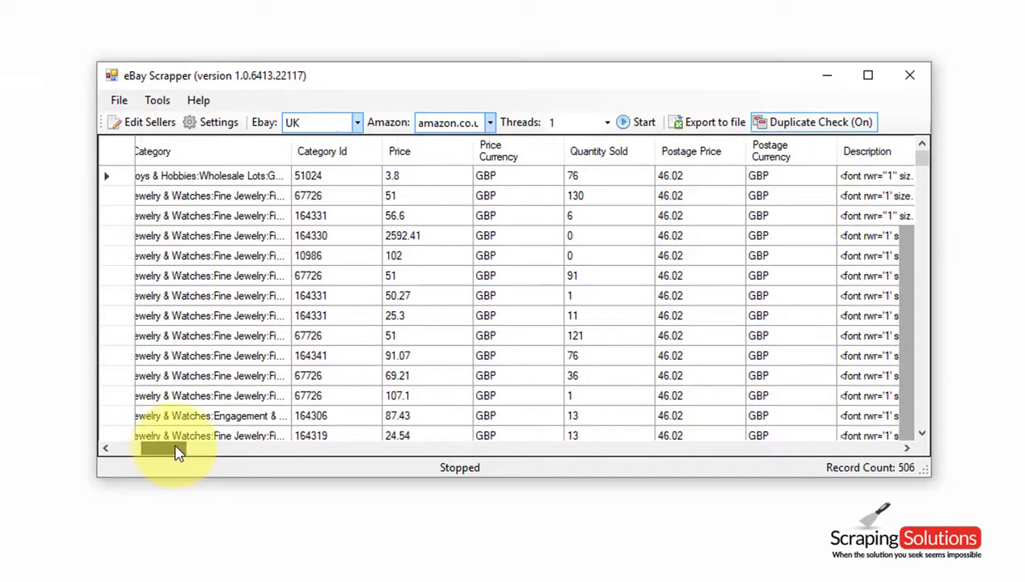
left_click_drag(176, 452, 180, 453)
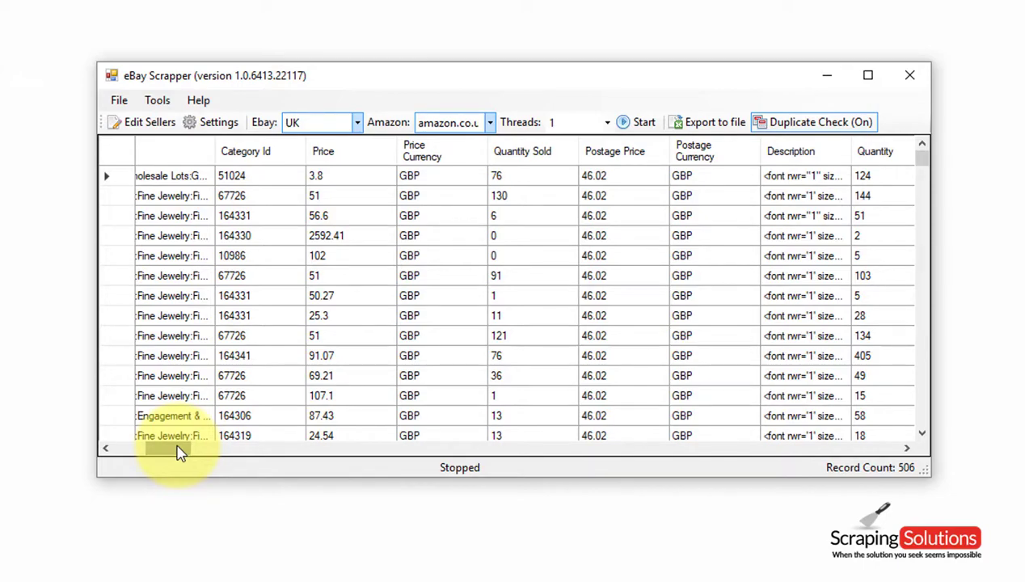
left_click_drag(180, 453, 215, 453)
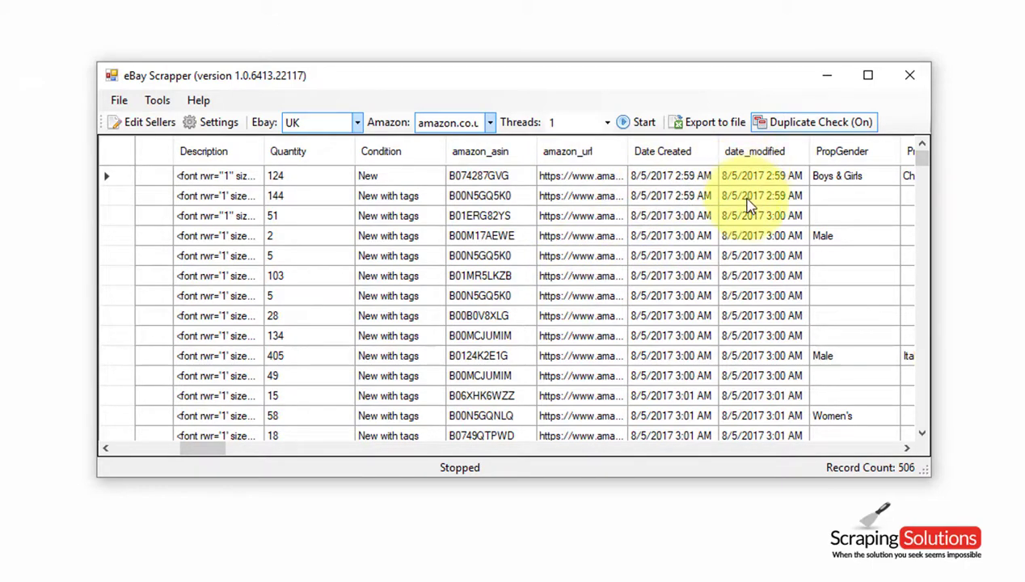
left_click_drag(214, 452, 117, 458)
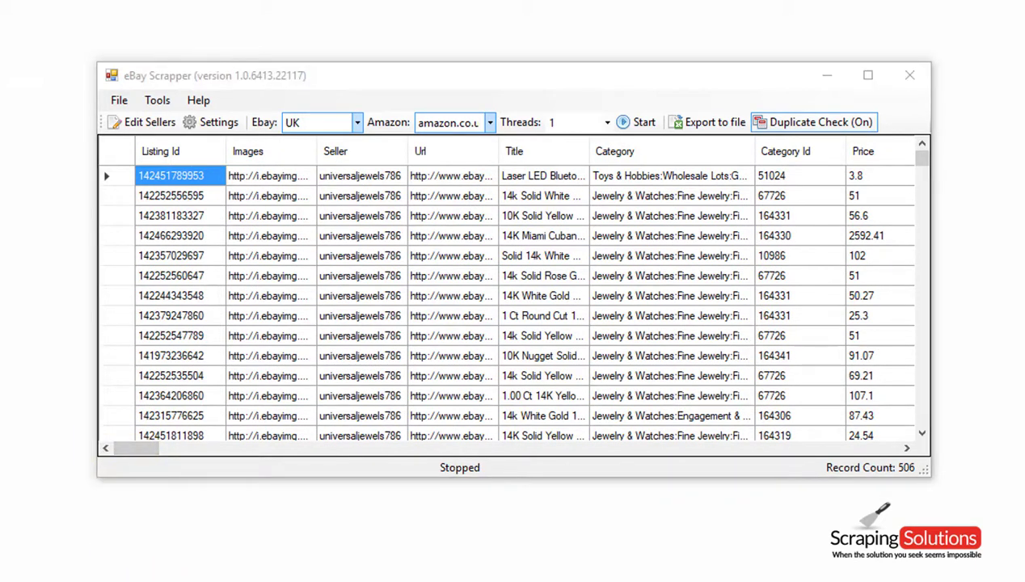
double_click(460, 179)
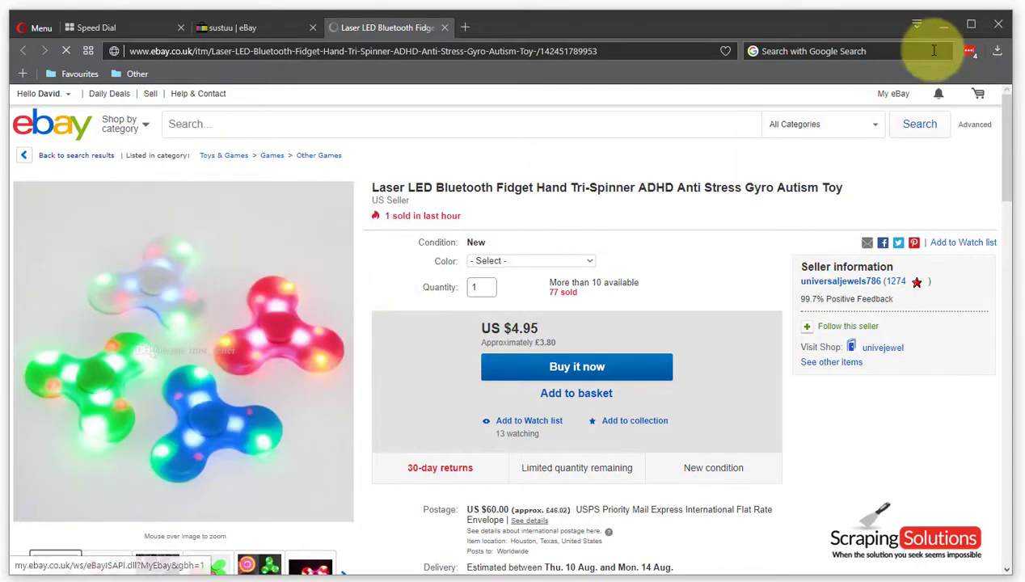
left_click(943, 25)
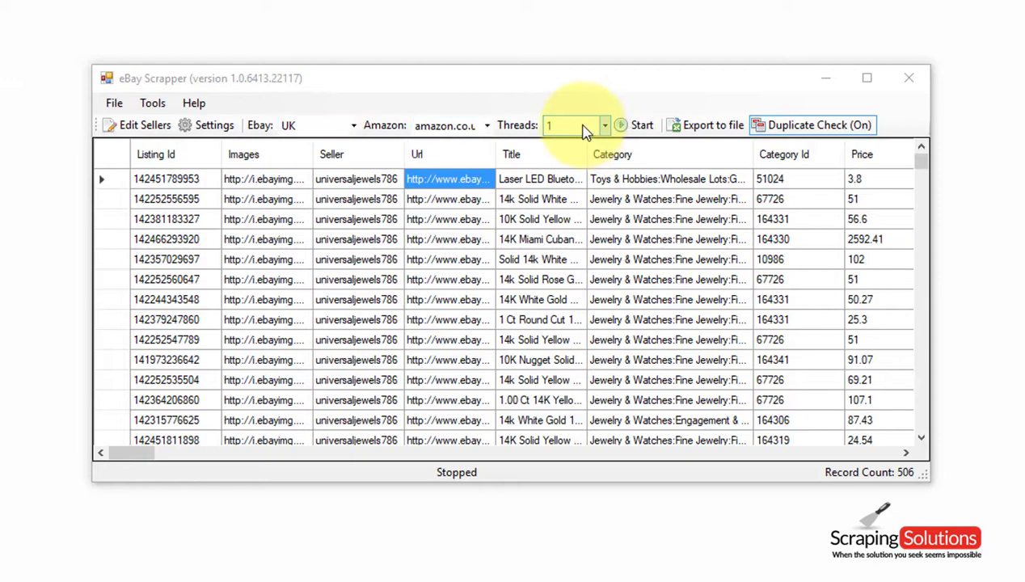
Review the shipping country code and postal code settings alongside eBay's country code reference, and close the settings
left_click(210, 125)
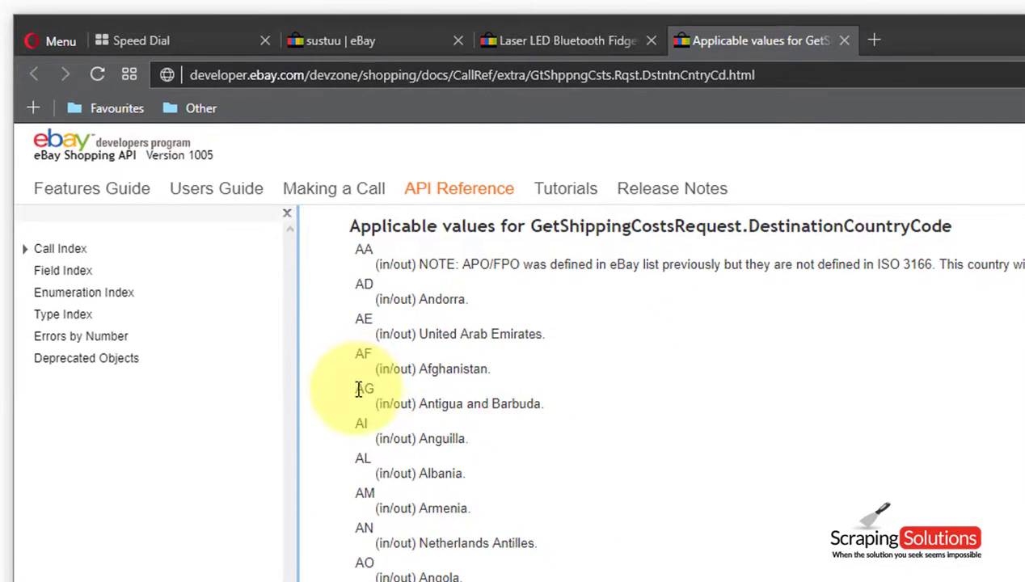
double_click(357, 388)
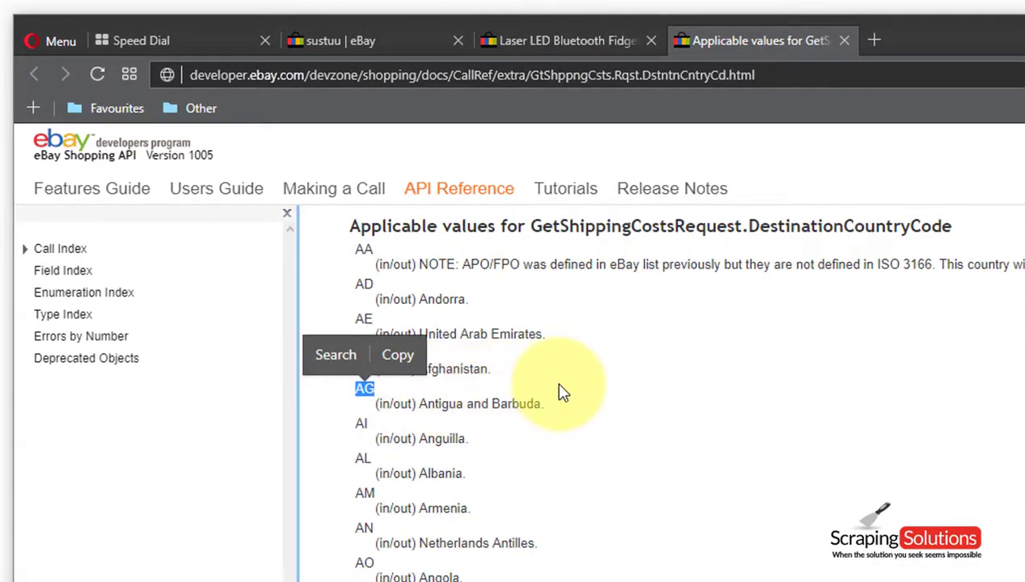
left_click(500, 392)
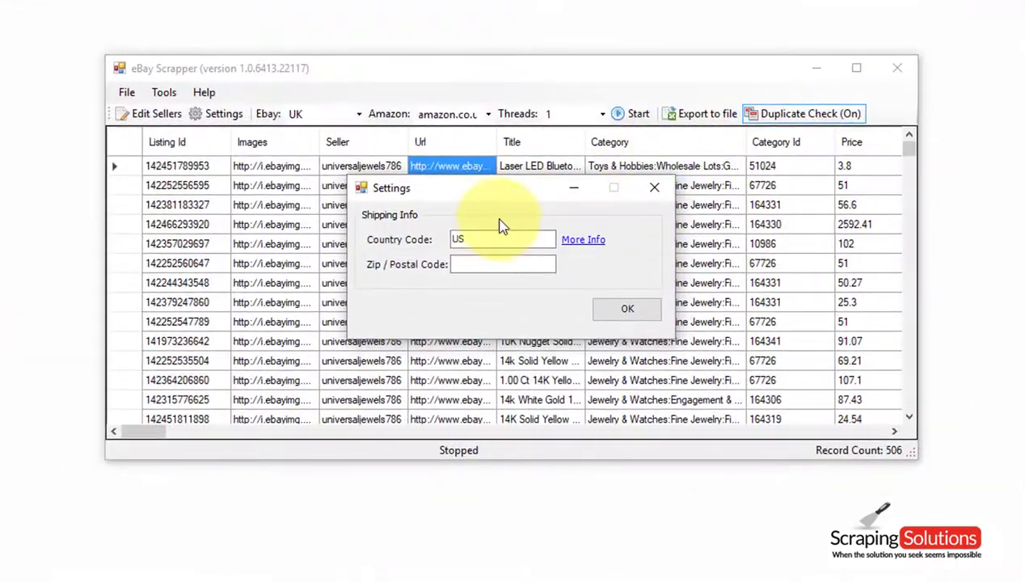
left_click(458, 236)
double_click(459, 239)
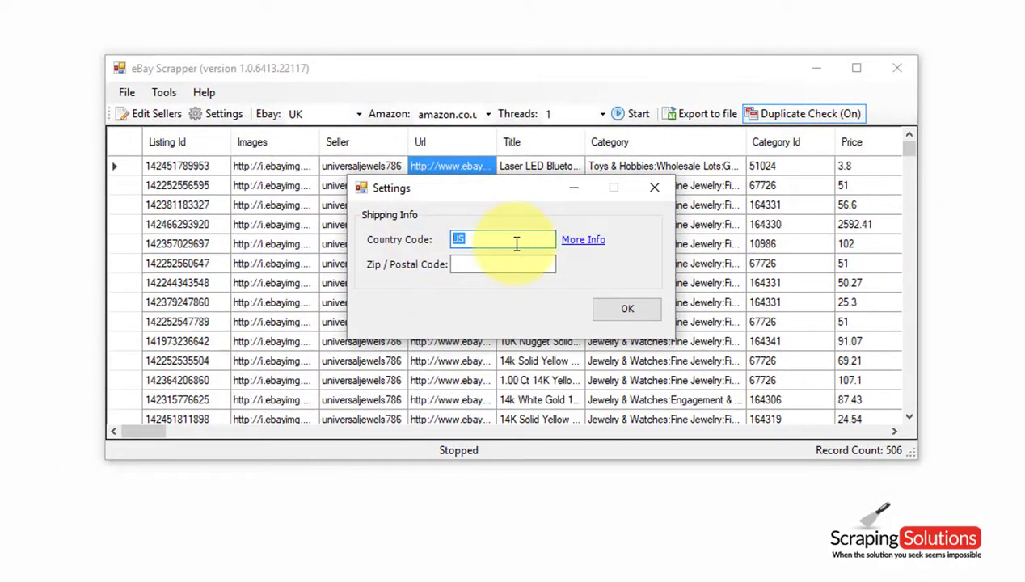
left_click(457, 267)
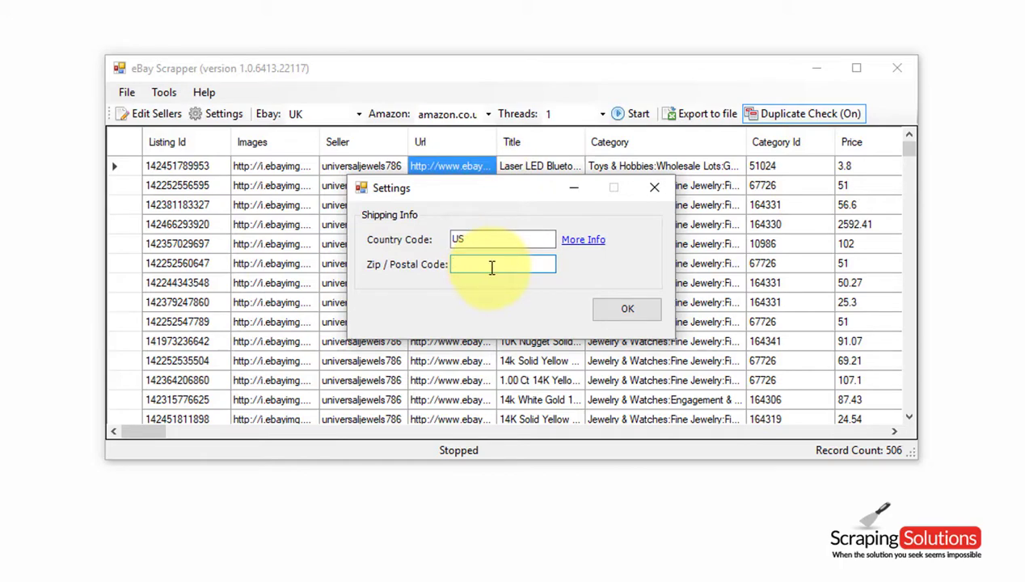
left_click(628, 309)
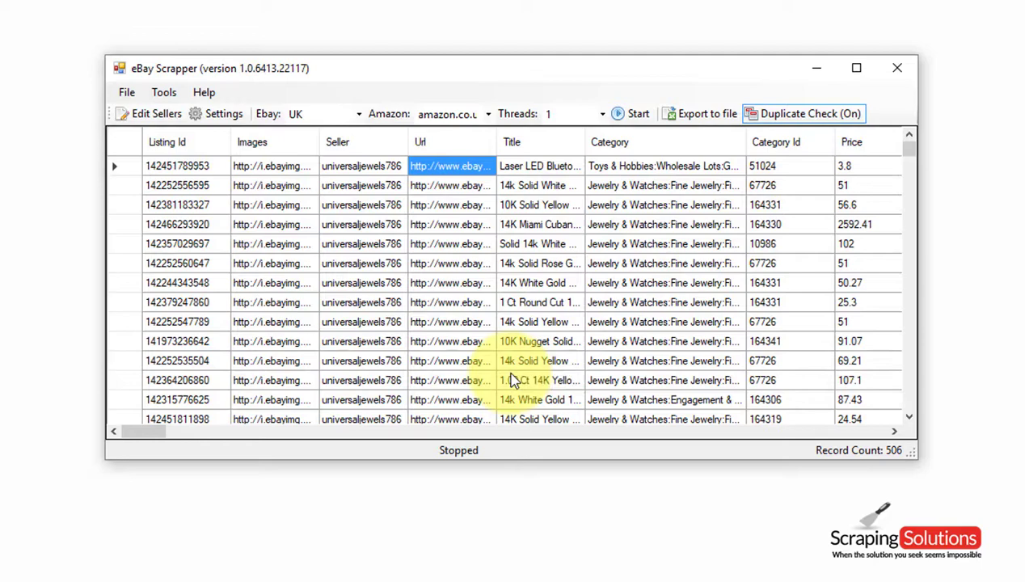
Check whether the Autoscroll List option is enabled for the results table
mouse_move(908, 153)
left_mouse_down()
mouse_move(910, 183)
mouse_move(909, 142)
left_mouse_up()
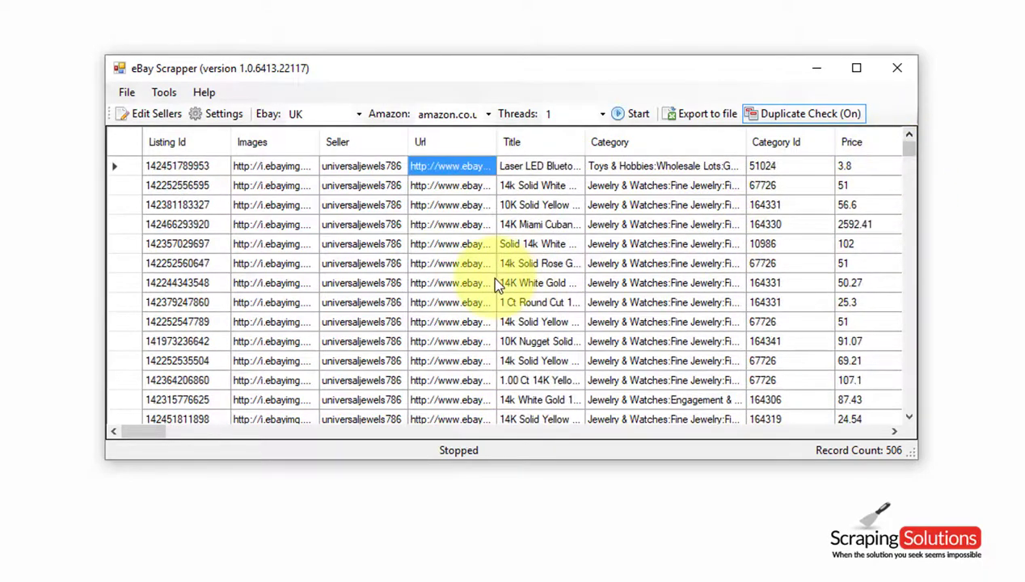
left_click(177, 96)
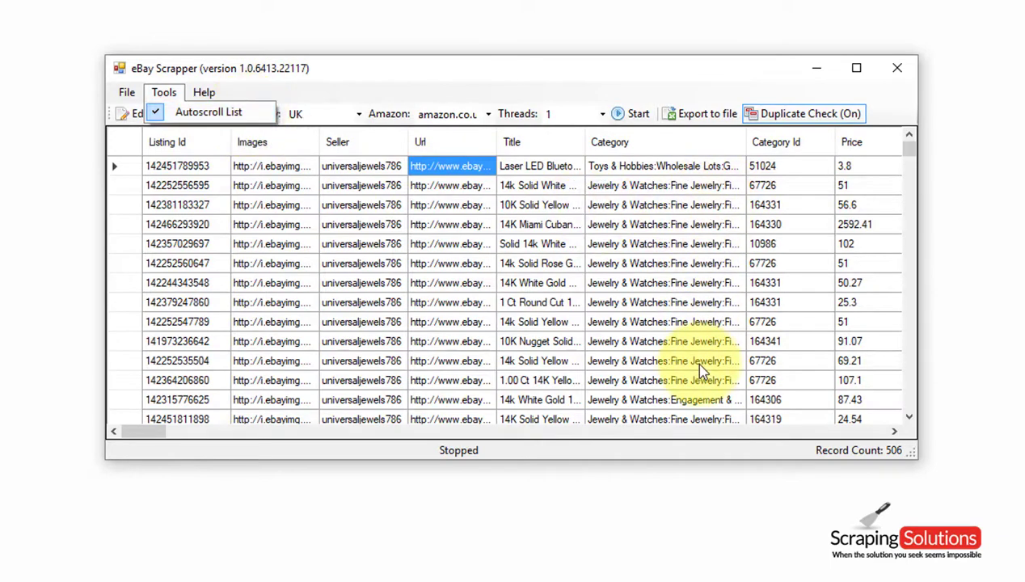
left_click(391, 88)
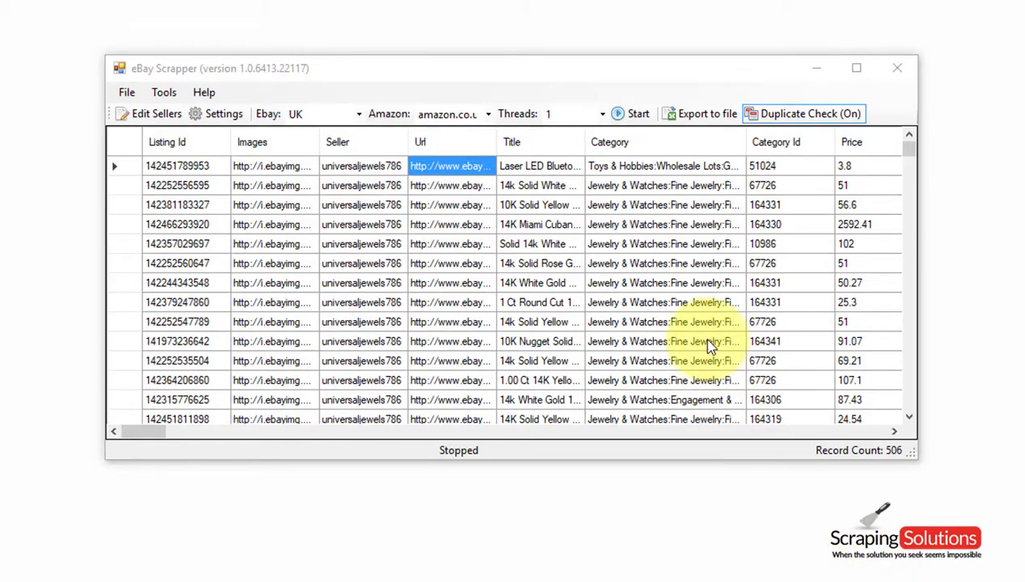
Export the scraped records to the Desktop as a CSV file named Data, and dismiss the completion notice
left_click(709, 114)
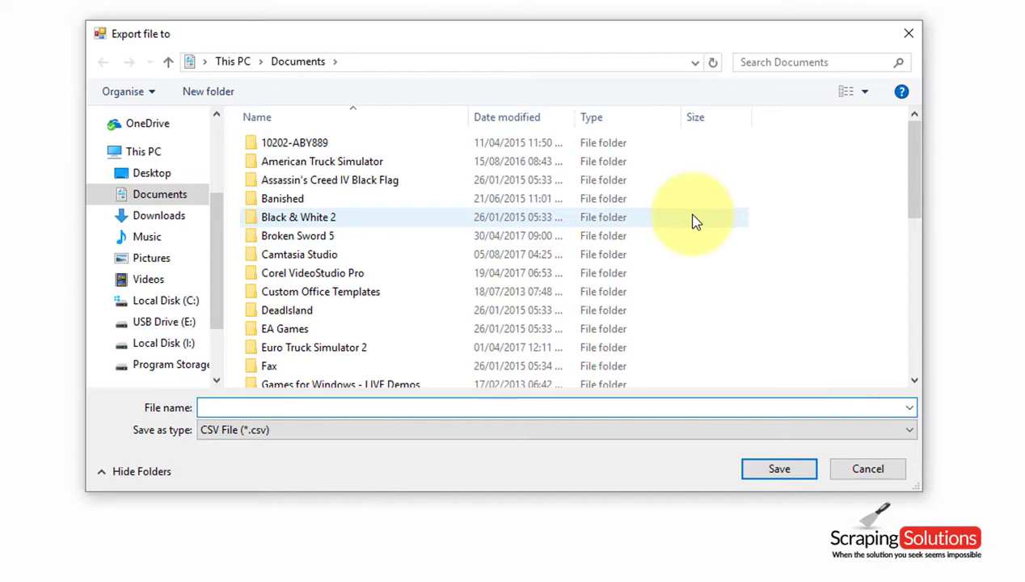
left_click(153, 173)
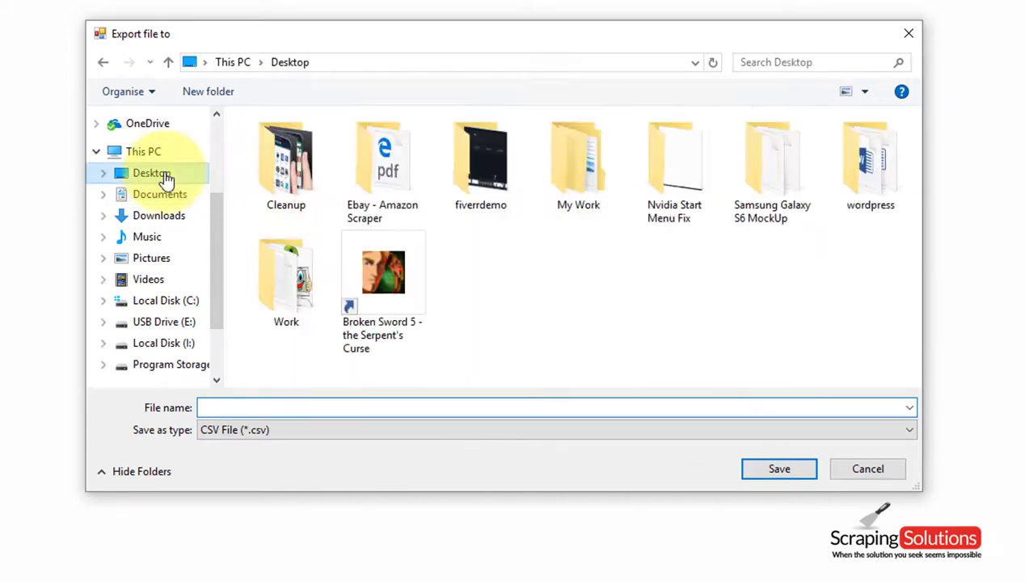
left_click(232, 406)
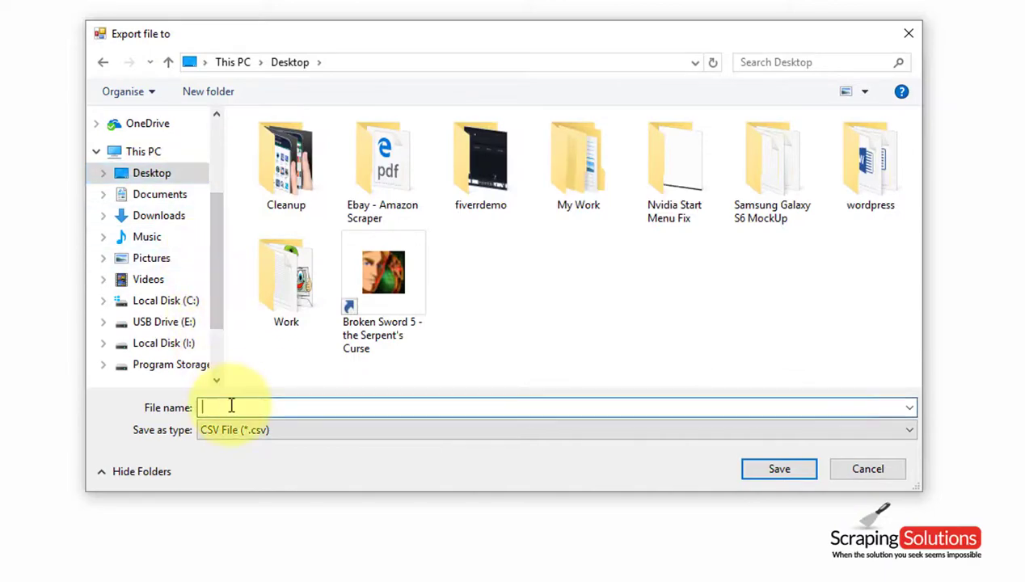
type("Data")
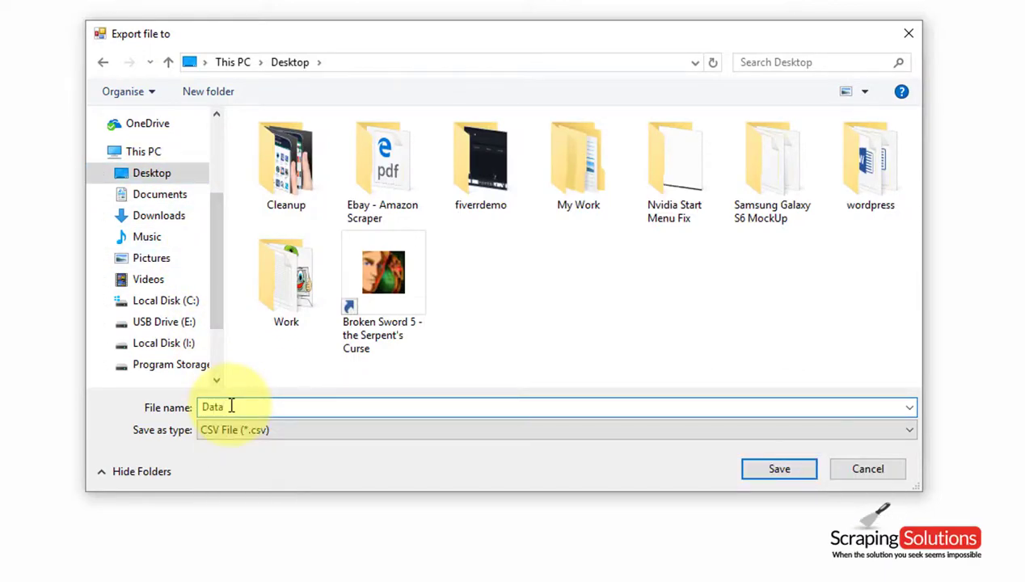
left_click(303, 437)
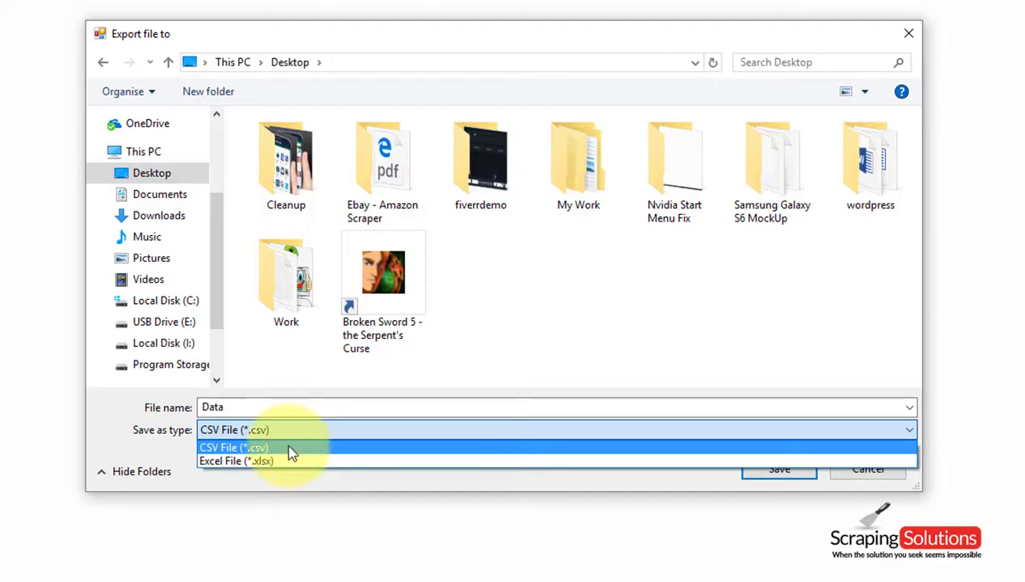
left_click(283, 449)
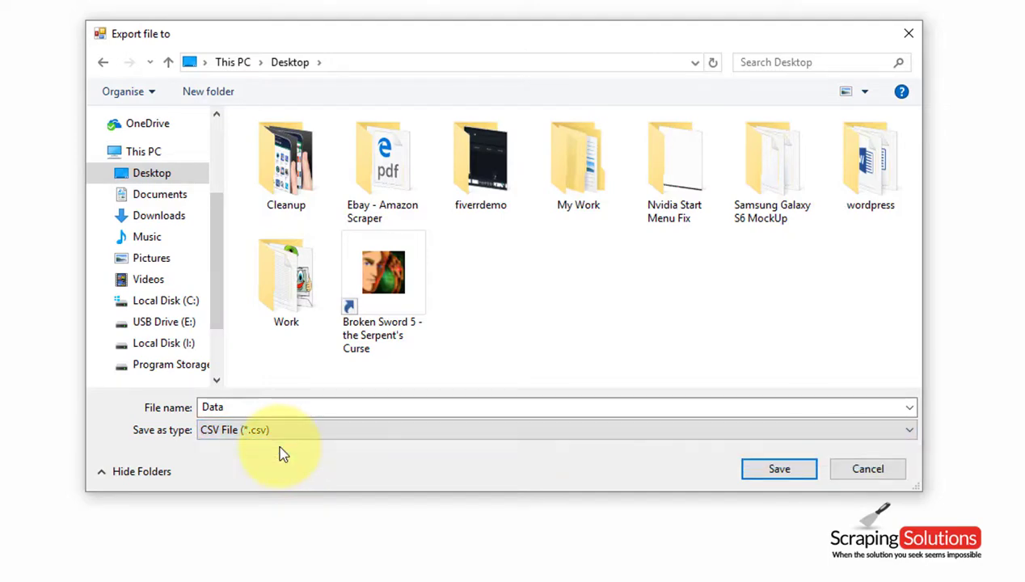
left_click(764, 475)
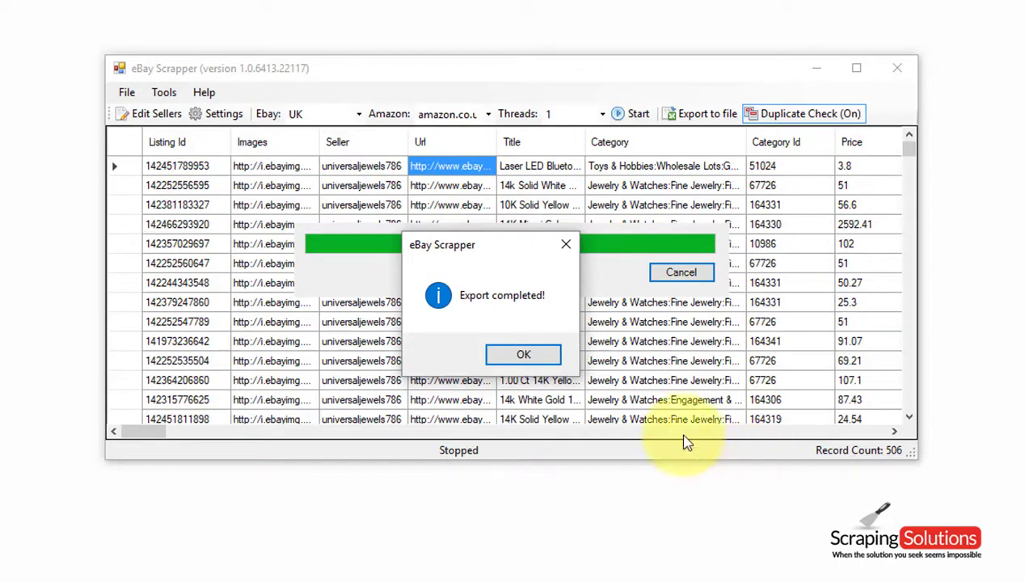
left_click(524, 356)
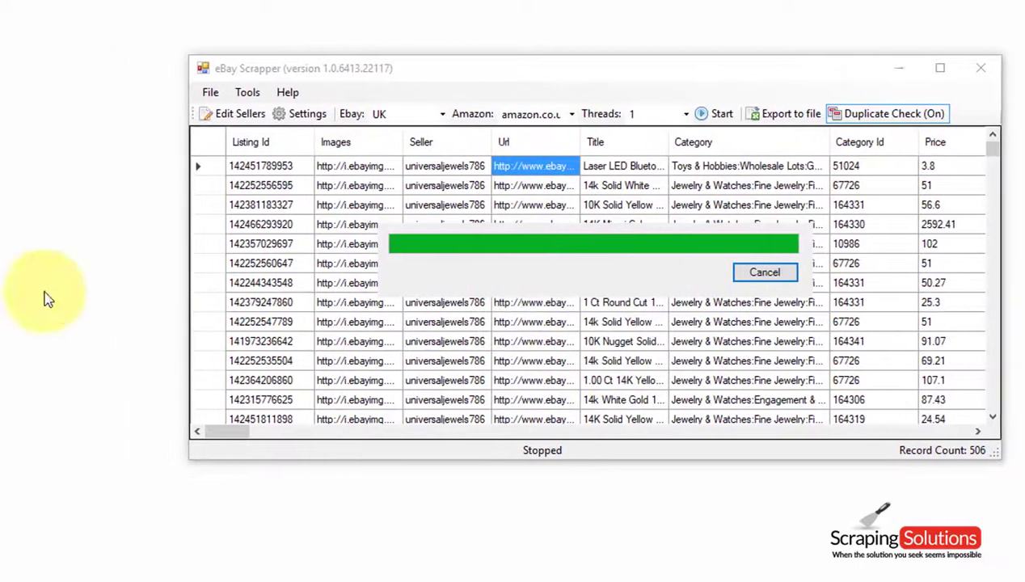
Switch to Excel to examine the rows and columns of the exported Data file from the desktop, and close the workbook
left_click_drag(32, 299, 134, 311)
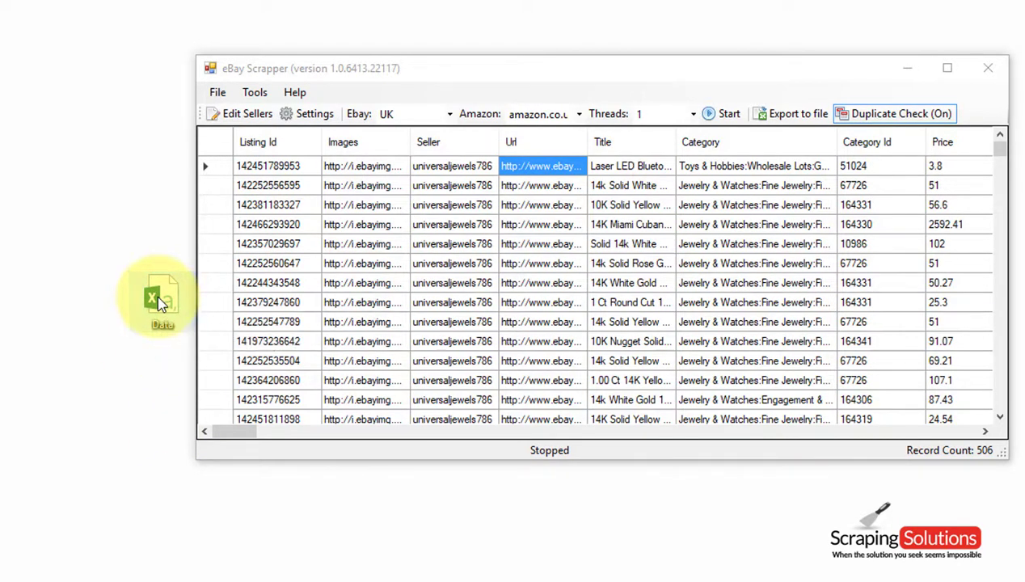
left_click(217, 458)
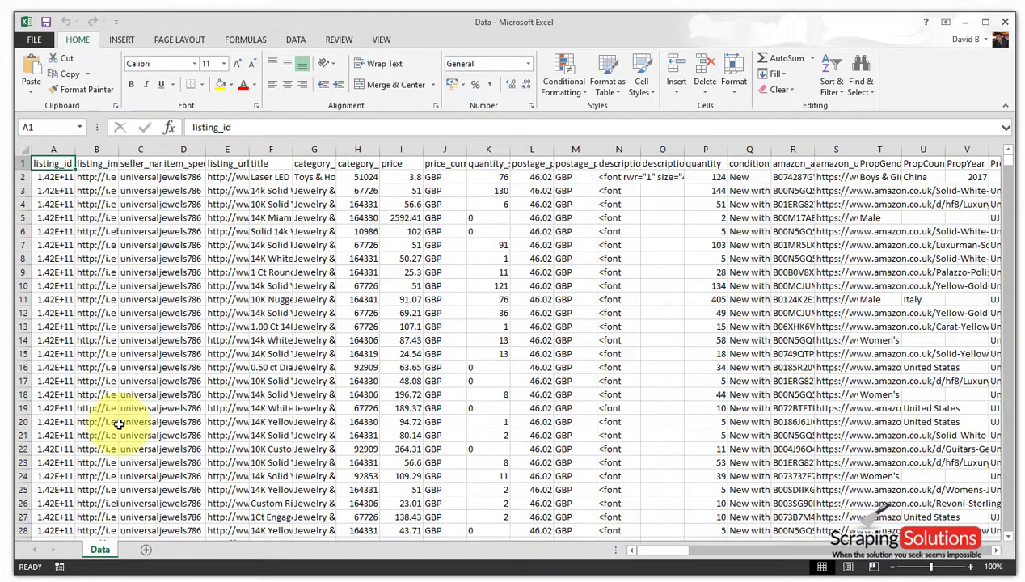
left_click(1008, 536)
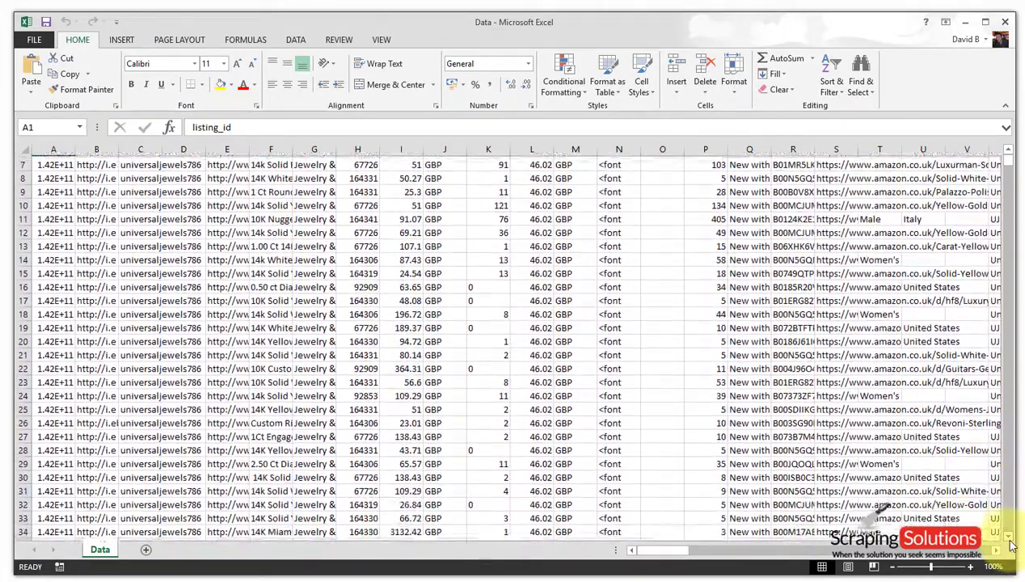
left_click(1009, 536)
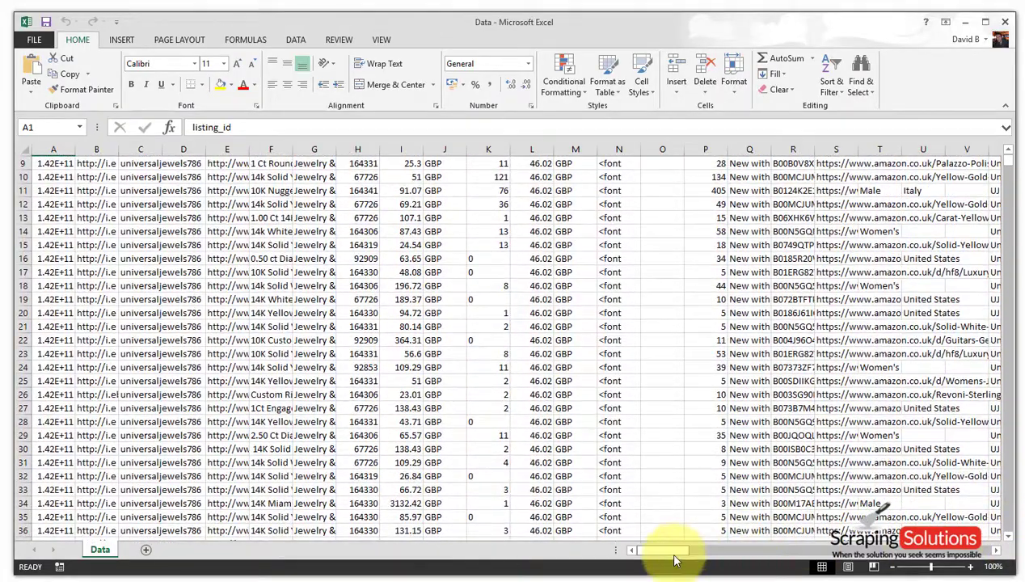
mouse_move(664, 550)
left_mouse_down()
mouse_move(755, 556)
mouse_move(664, 561)
left_mouse_up()
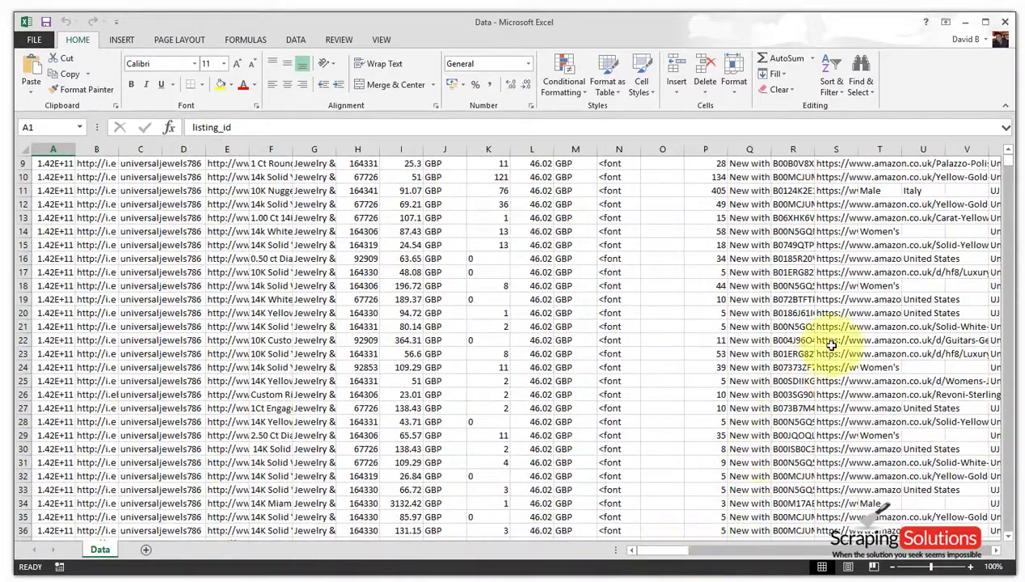
left_click(1003, 22)
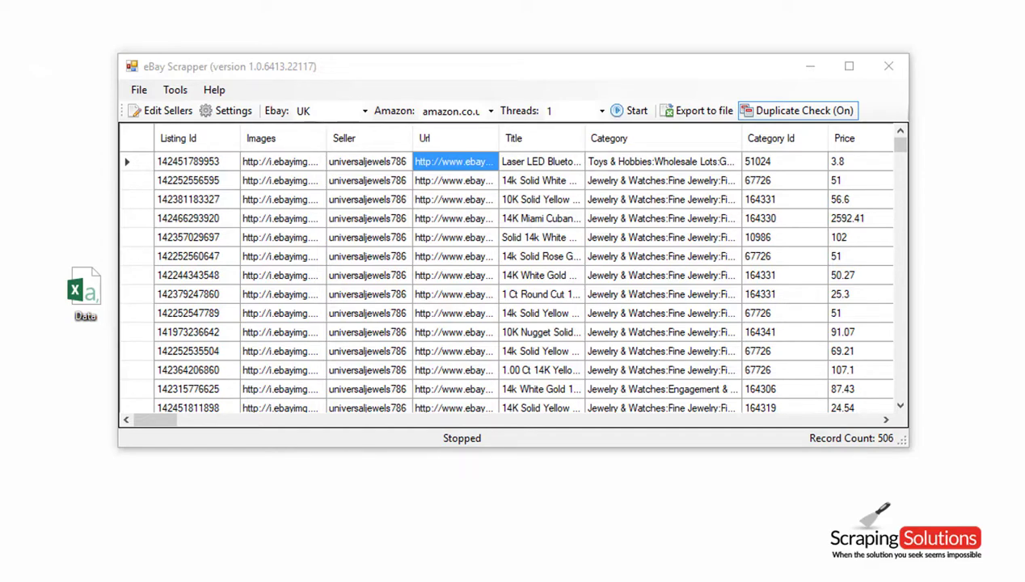
Locate the Reset Database command for the scraped records without running it
left_click(138, 91)
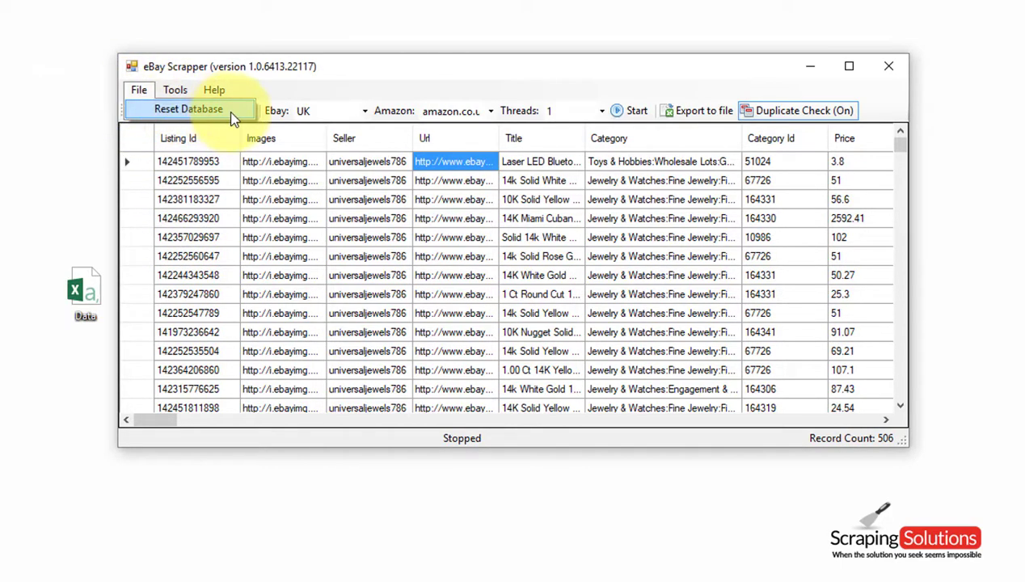
left_click(648, 571)
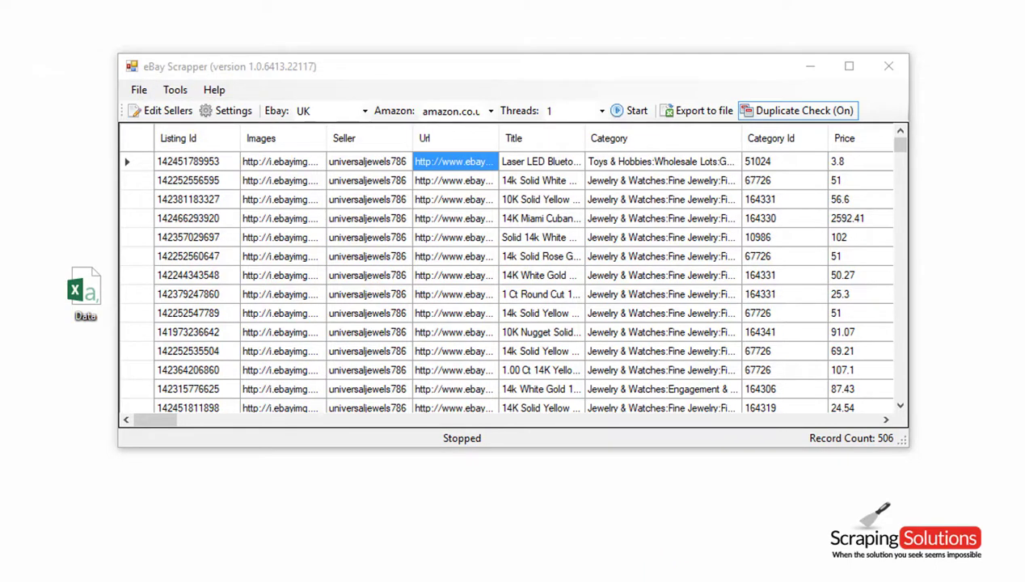